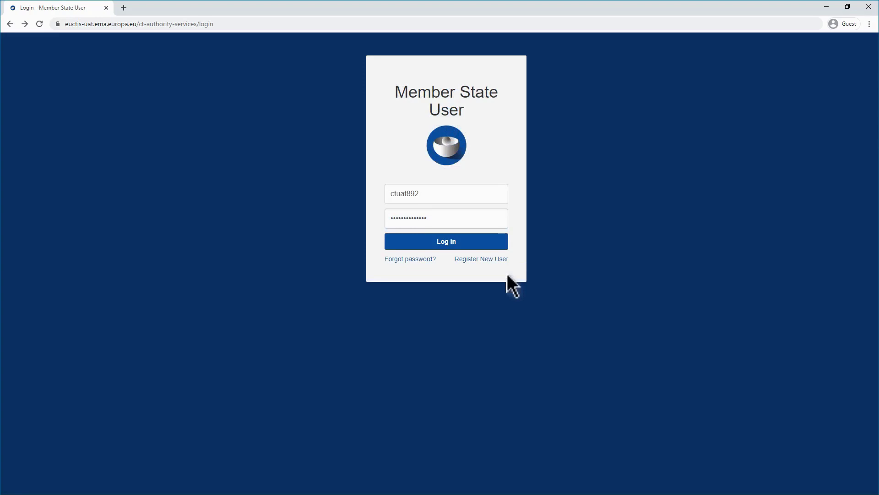
- Log in to the CTIS authority workspace to reach the Clinical trials search tab
click(437, 241)
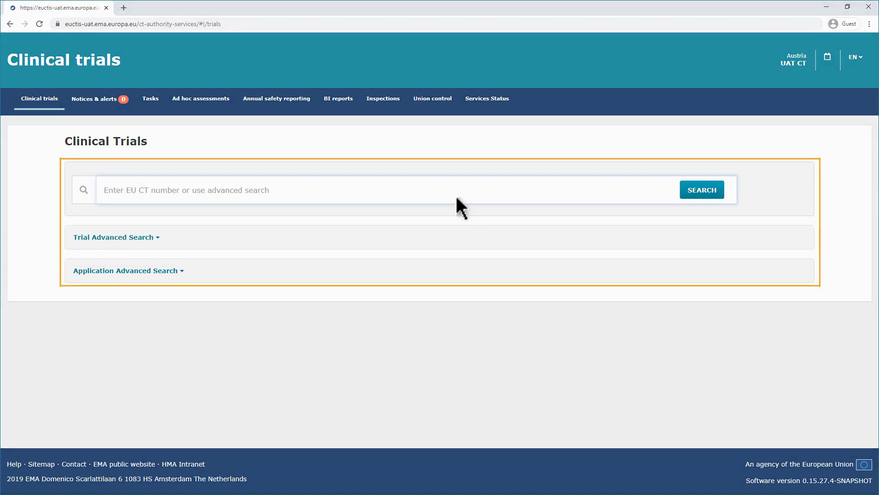
text(2021-500403-77-00)
click(455, 210)
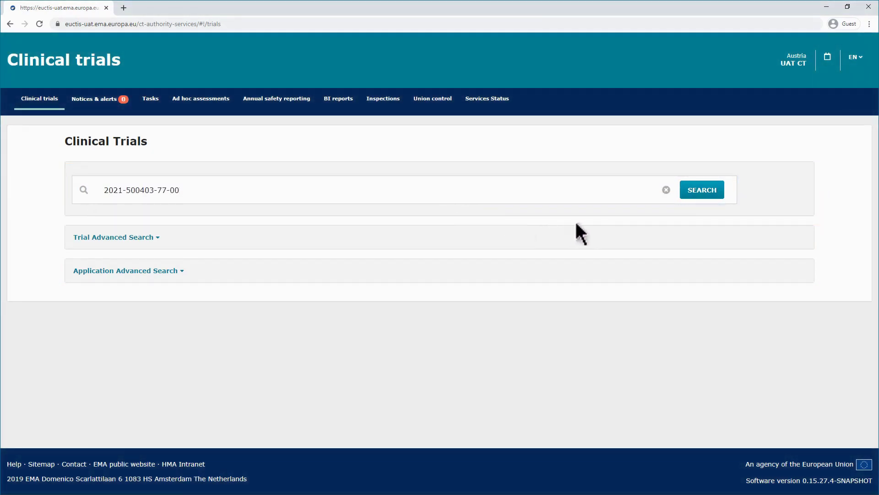
click(715, 193)
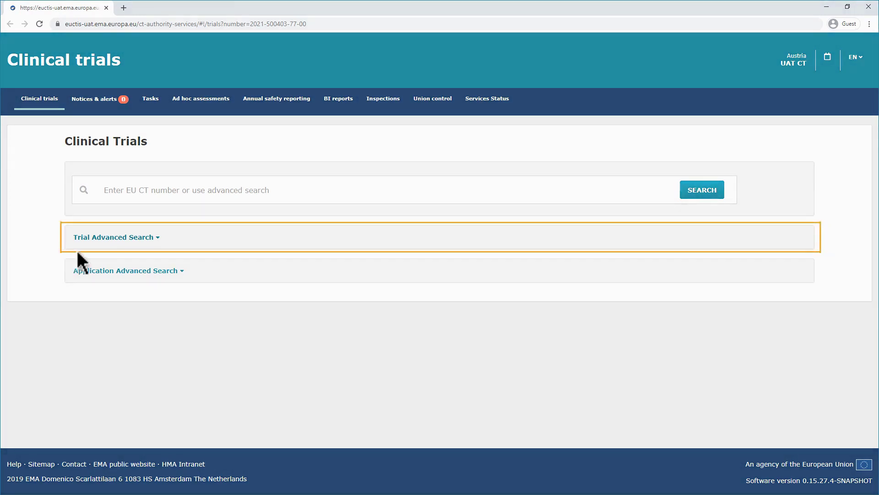
- Expand Application Advanced Search and filter to status Under evaluation
click(162, 239)
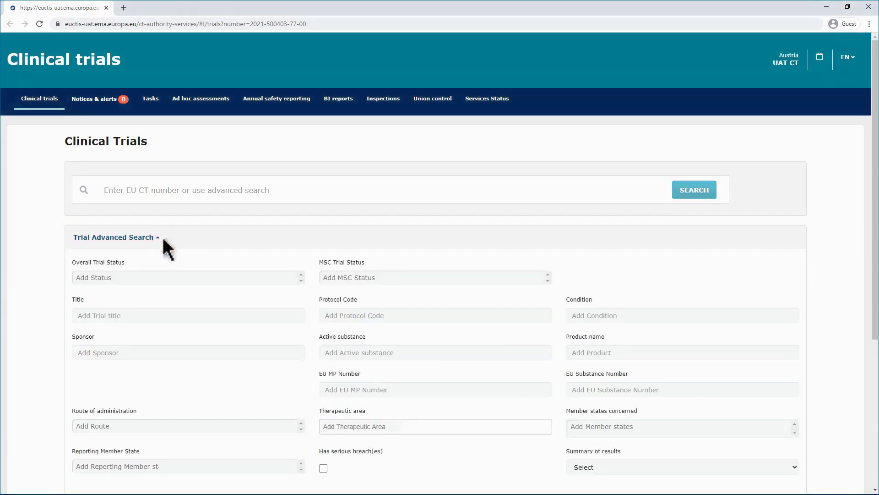
click(163, 239)
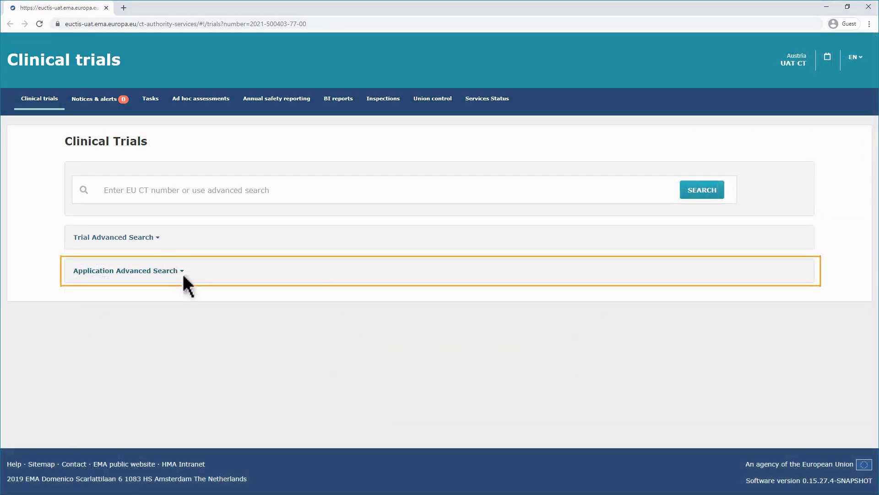
click(182, 272)
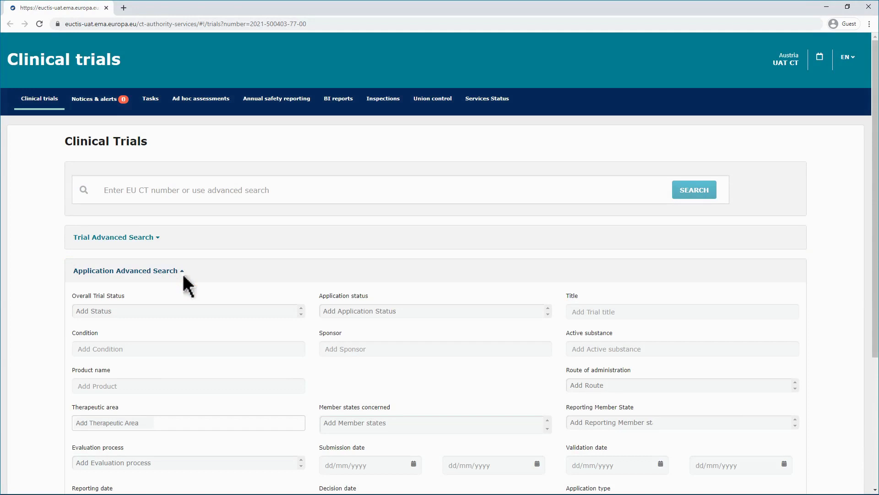
click(465, 316)
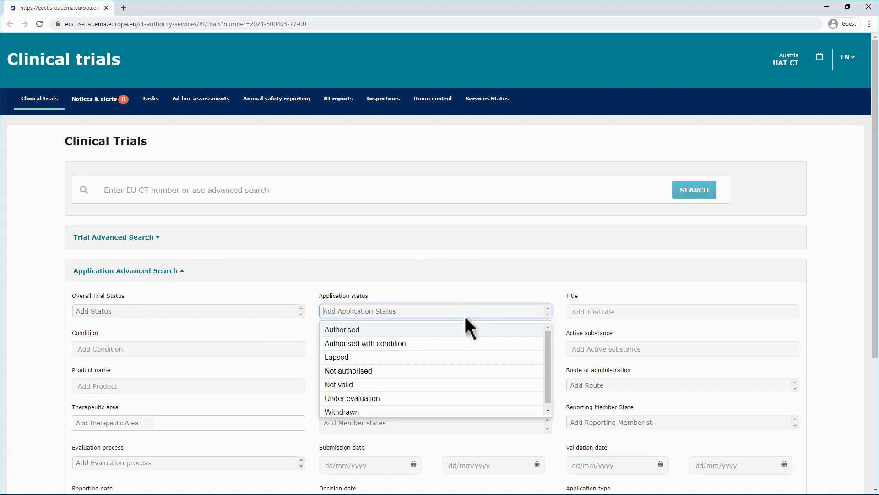
click(469, 399)
click(567, 371)
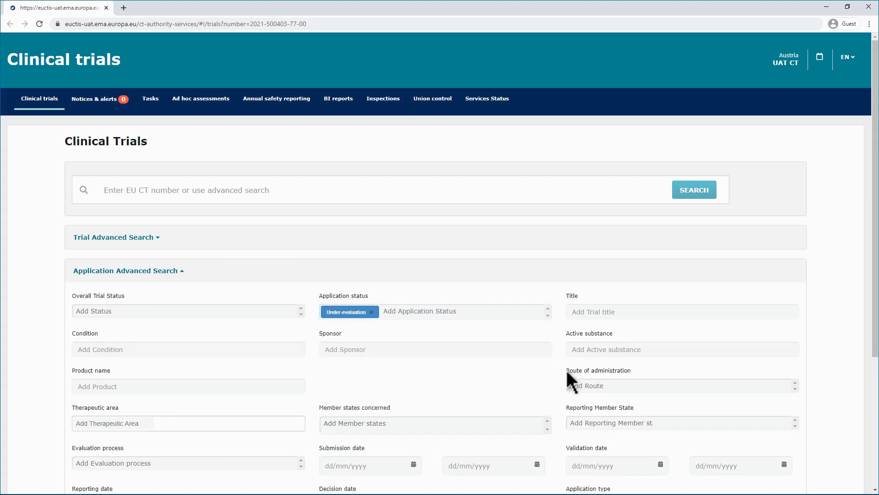
scroll(567, 371, down, 1)
scroll(567, 370, down, 1)
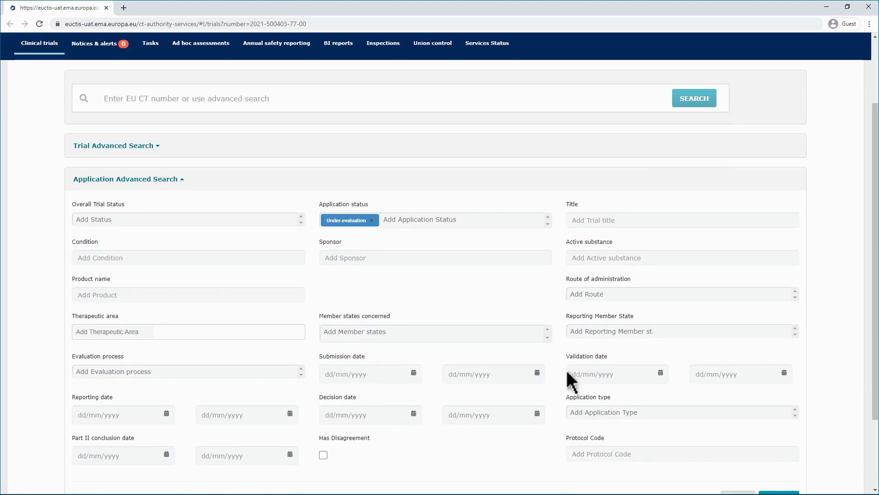
click(519, 335)
scroll(515, 371, down, 2)
scroll(515, 371, down, 2)
click(581, 330)
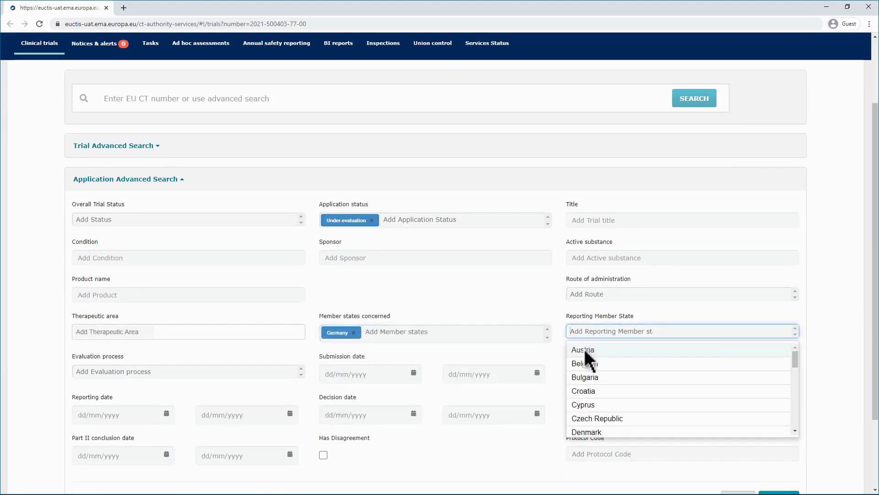
click(585, 349)
click(812, 358)
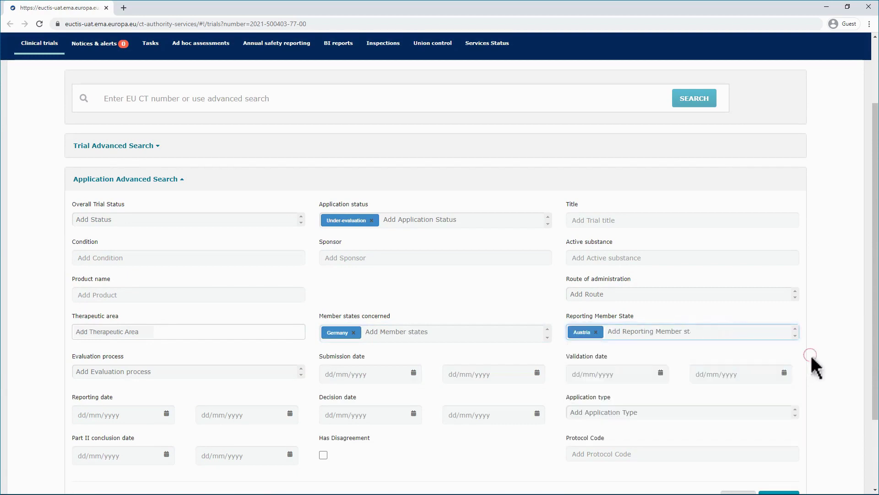
scroll(815, 368, down, 1)
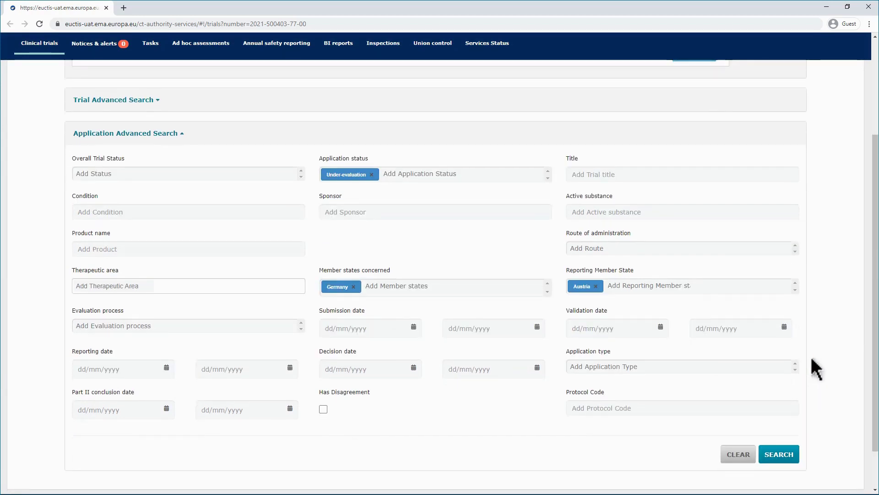
click(793, 460)
scroll(797, 446, down, 1)
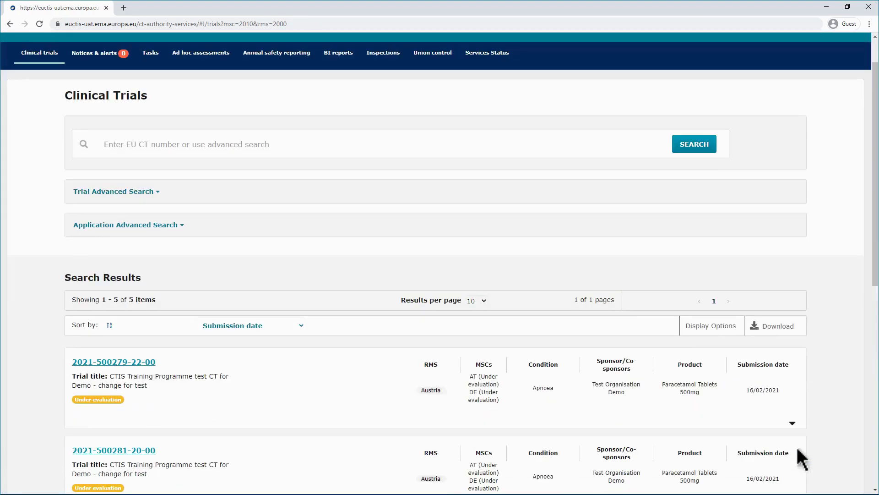
click(129, 362)
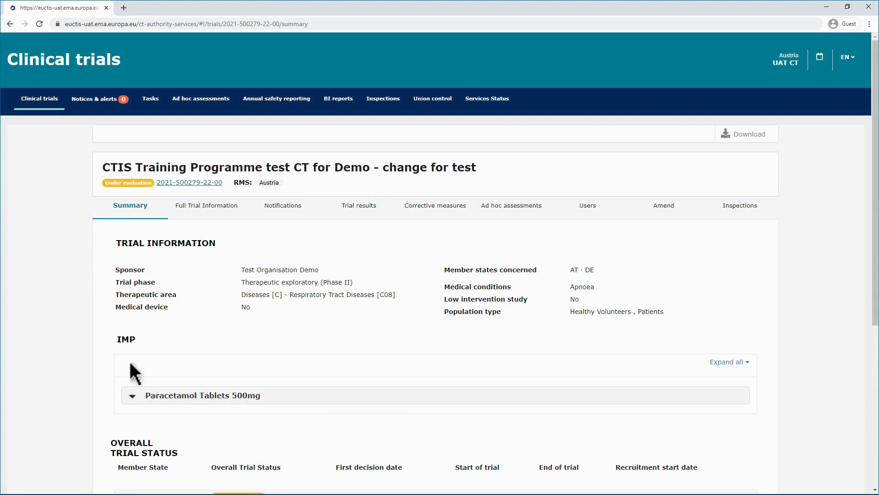
scroll(99, 415, down, 3)
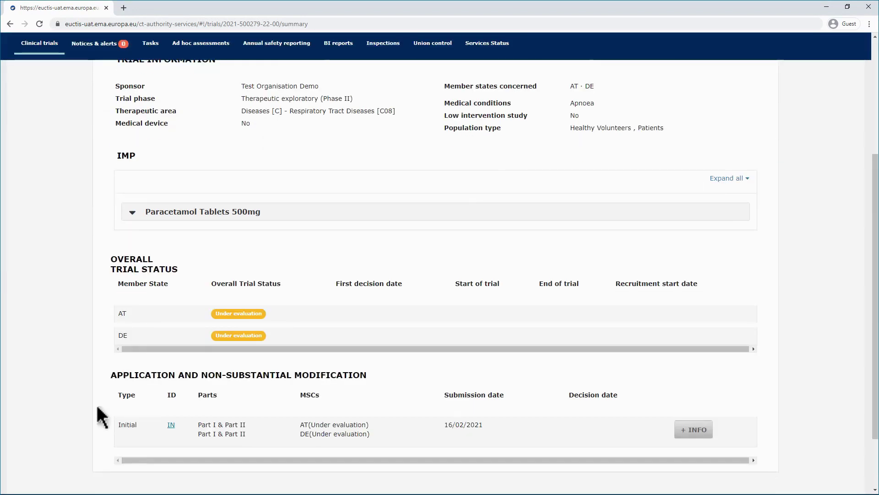
scroll(99, 415, down, 1)
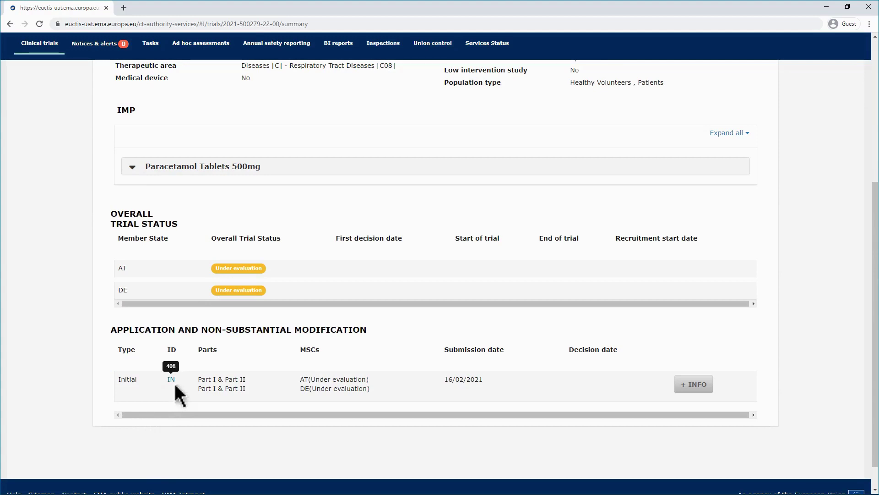
scroll(175, 383, up, 1)
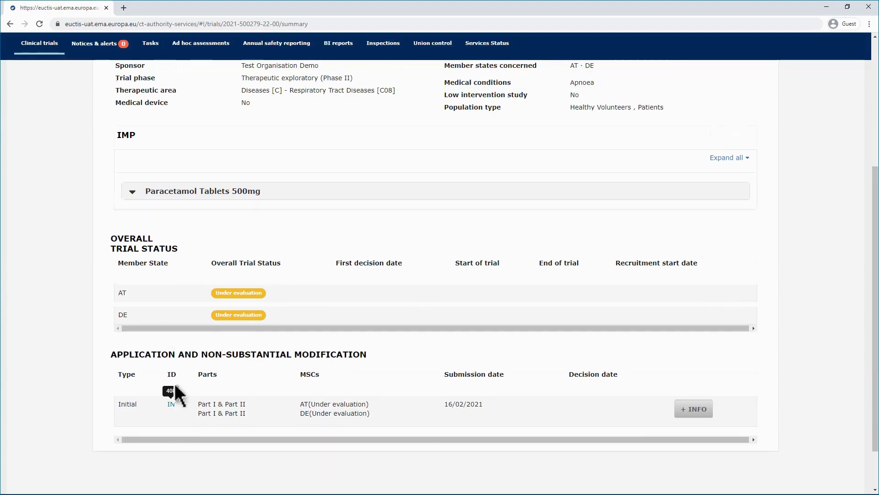
scroll(176, 393, up, 4)
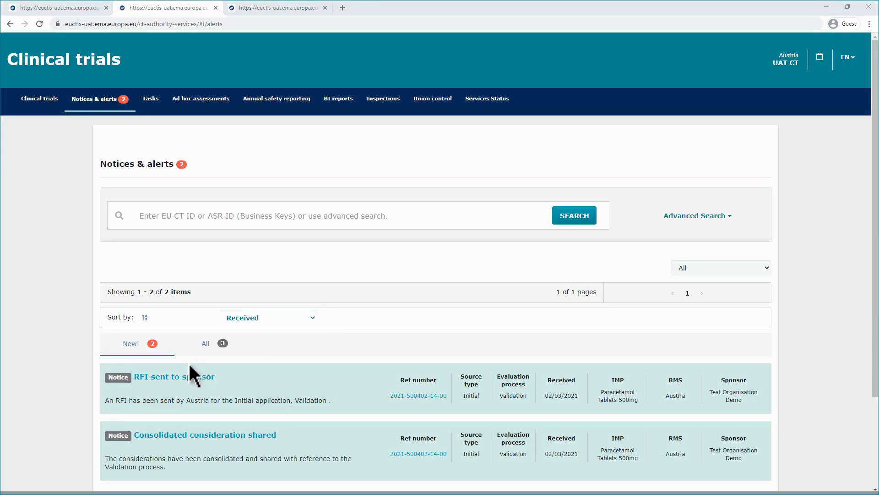
- Leave the notices and alerts list sorted by Received
click(307, 317)
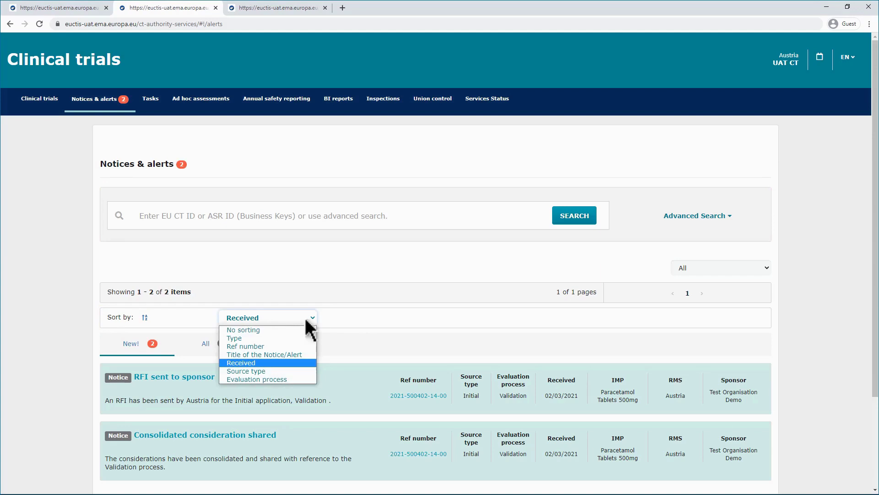
click(305, 318)
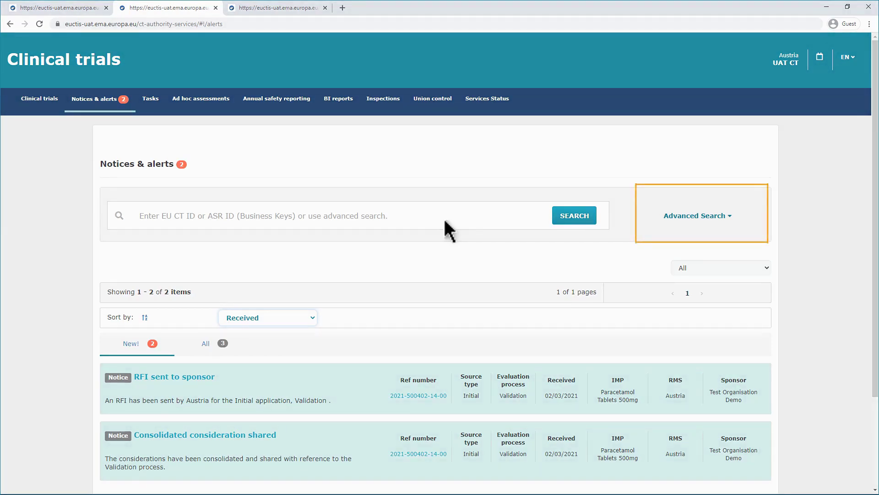
- Collapse Advanced Search and list the All, Regular and Prioritized filter options
click(714, 220)
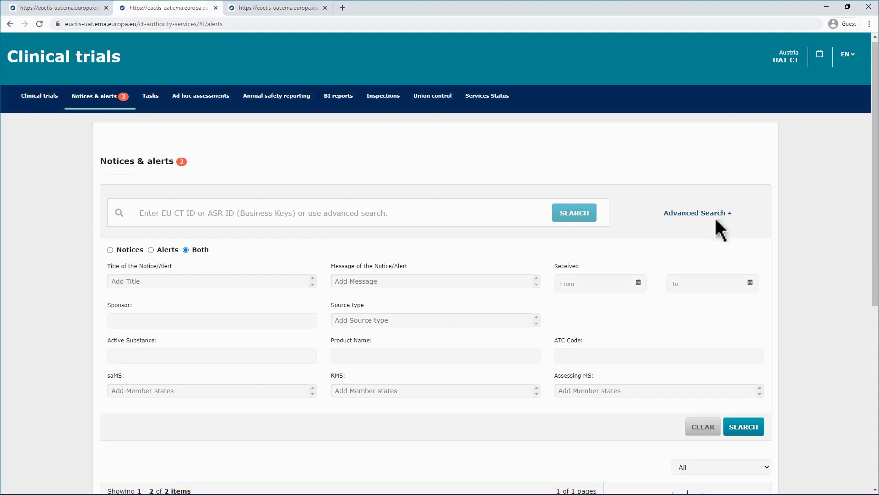
scroll(715, 219, down, 1)
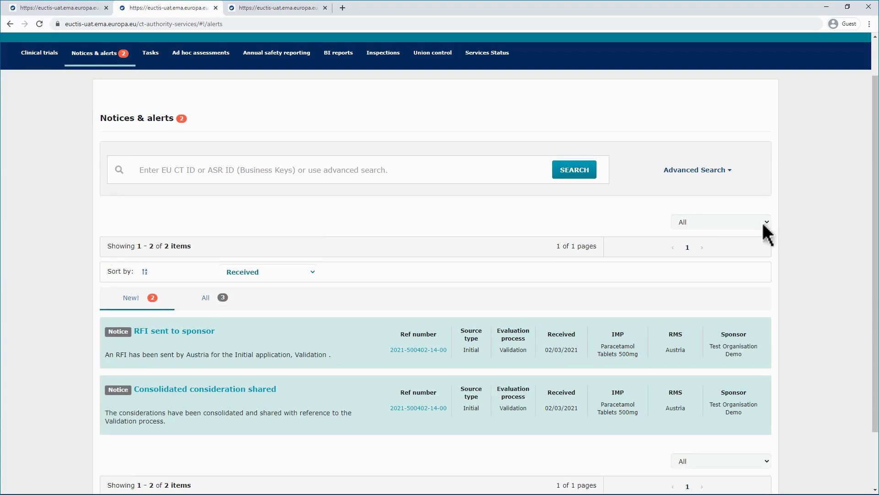
click(764, 221)
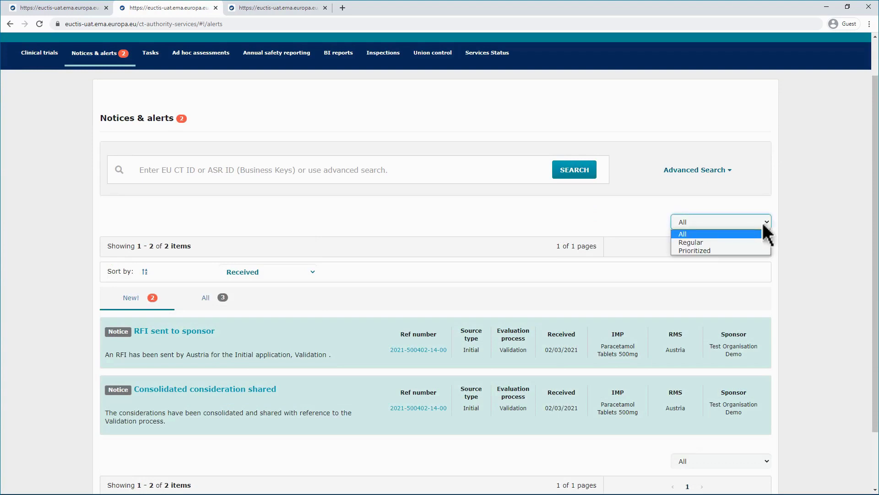